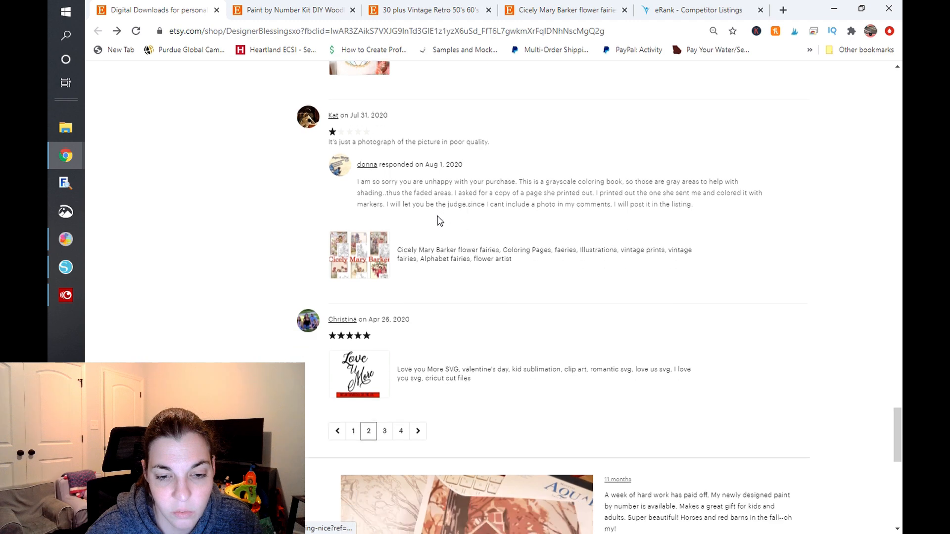
Open the third page of the shop's reviews and read through the customer comments
click(417, 410)
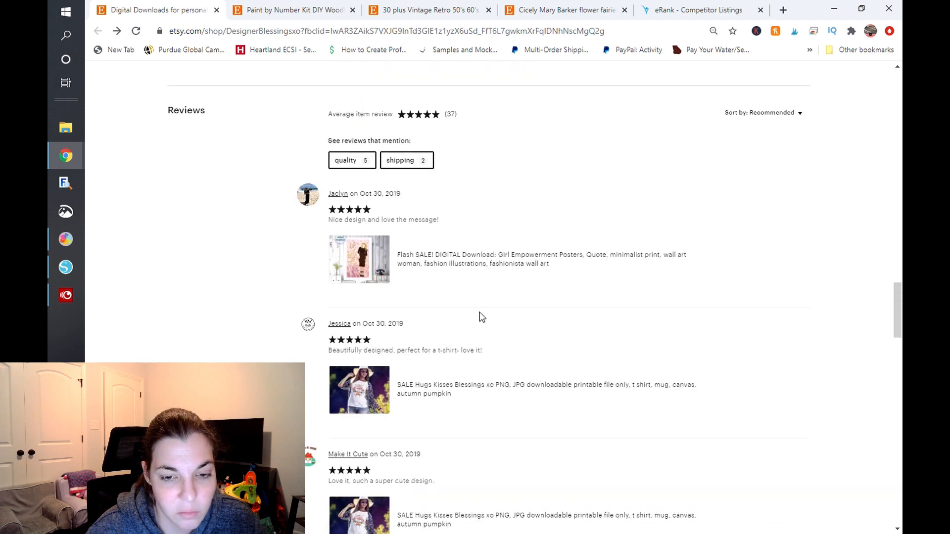
scroll(480, 317, down, 7)
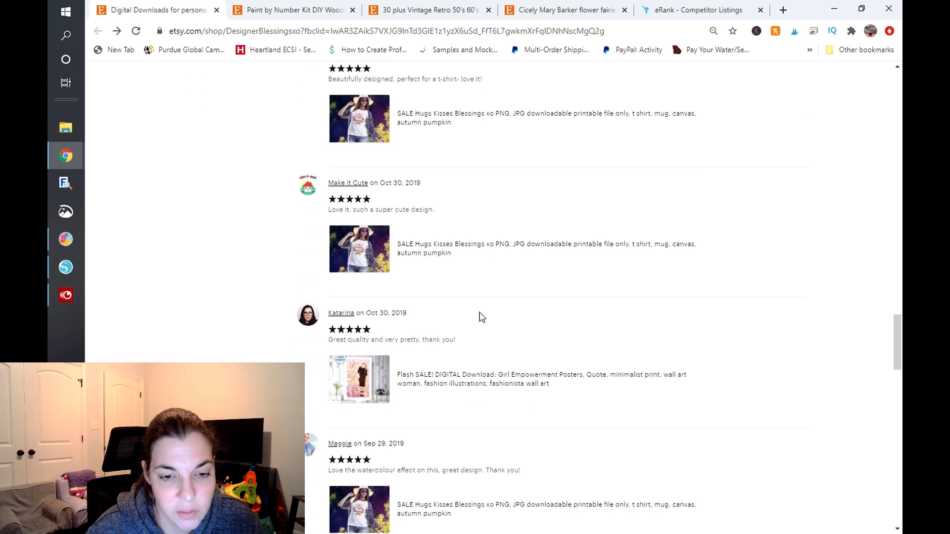
scroll(480, 317, down, 6)
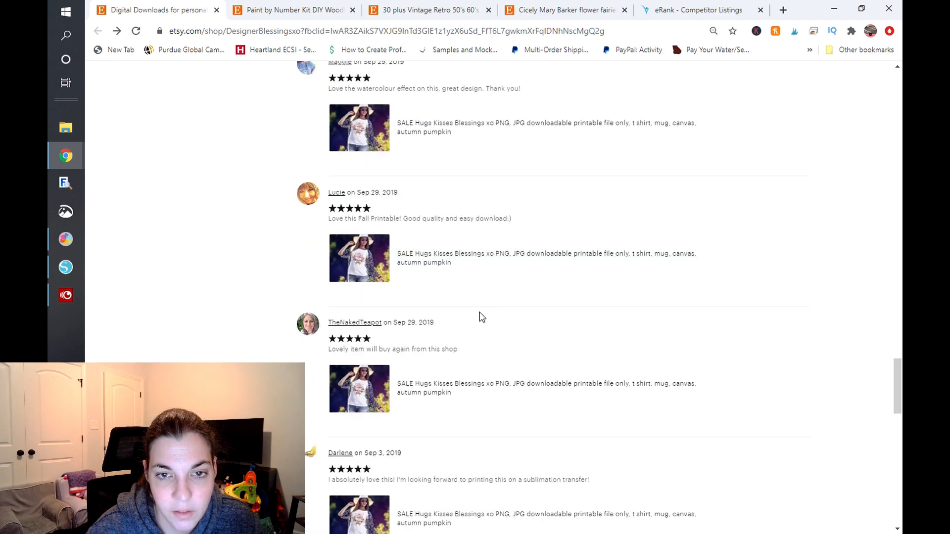
scroll(480, 317, down, 4)
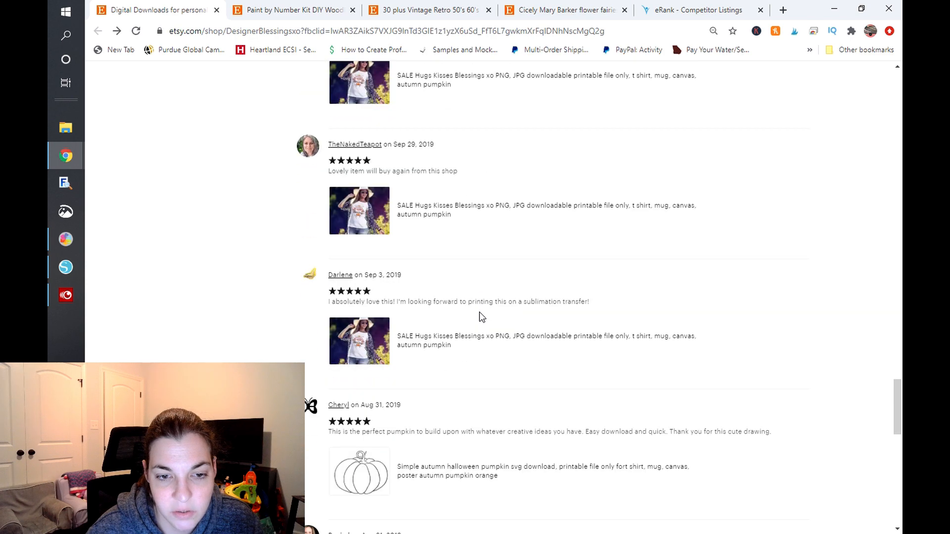
scroll(480, 317, down, 5)
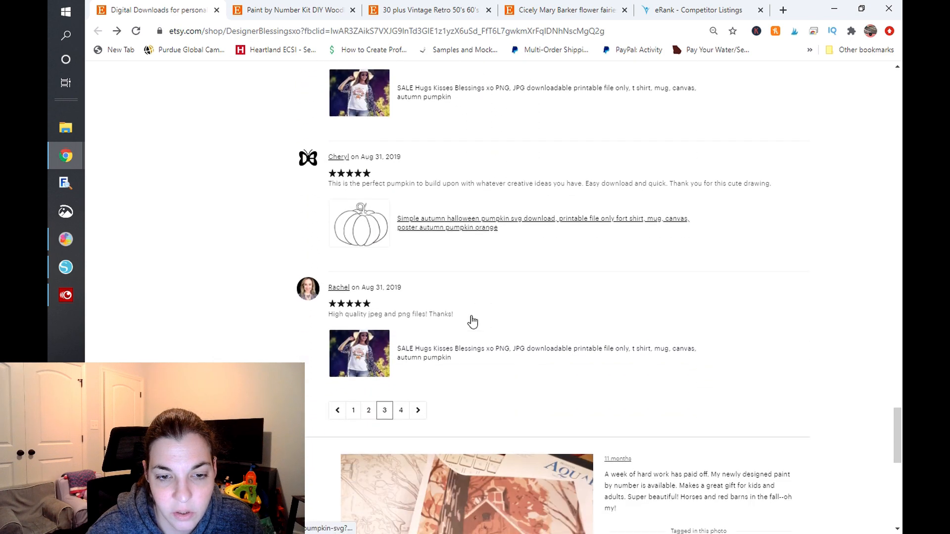
Leave the third reviews page and highlight the four-star comment asking for bigger images and separate PNGs
click(418, 410)
click(628, 280)
drag(627, 280, 328, 279)
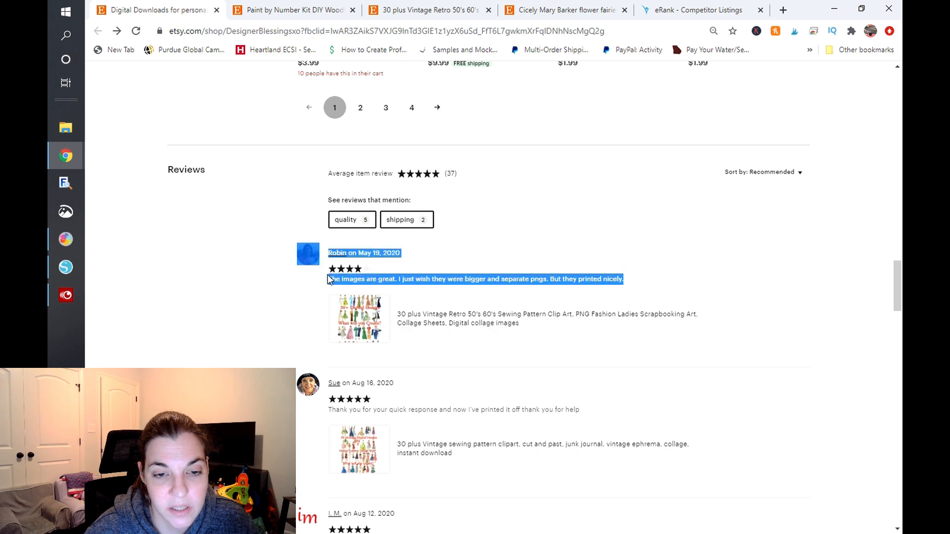
click(325, 278)
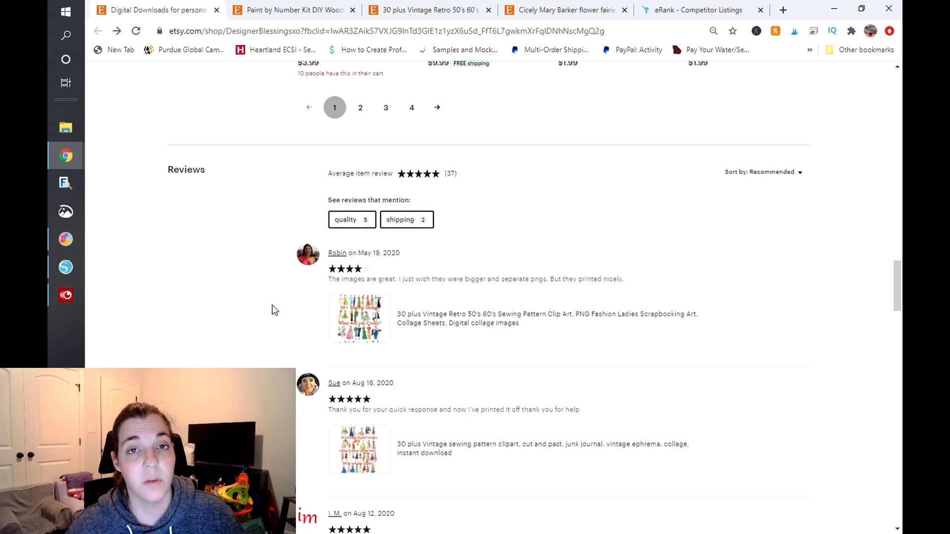
Examine the remaining reviews on the first page, the shop update and the shop policies
scroll(273, 304, down, 9)
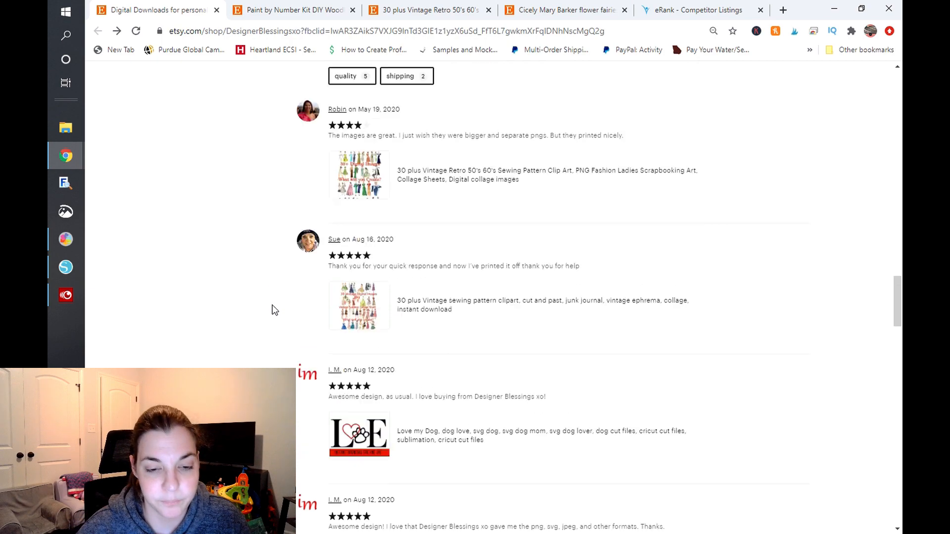
scroll(272, 305, down, 20)
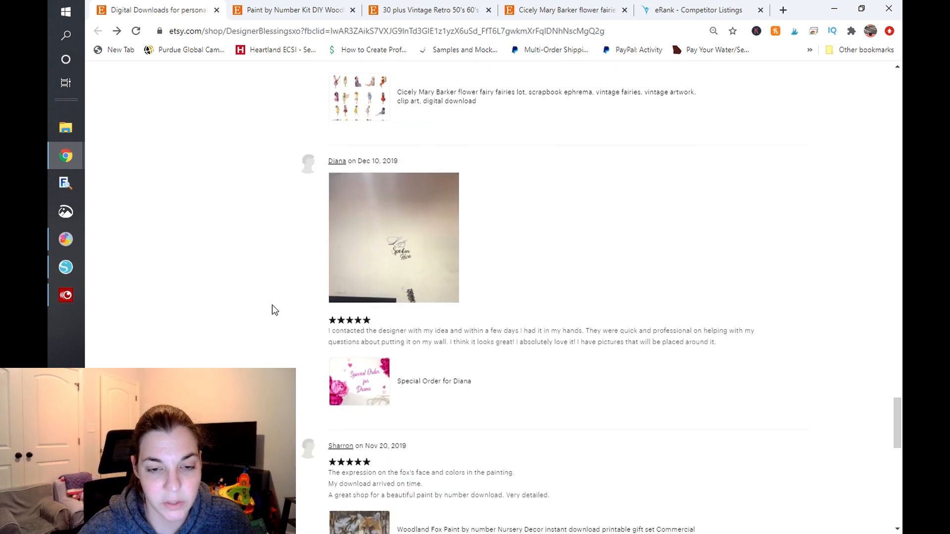
scroll(272, 305, down, 6)
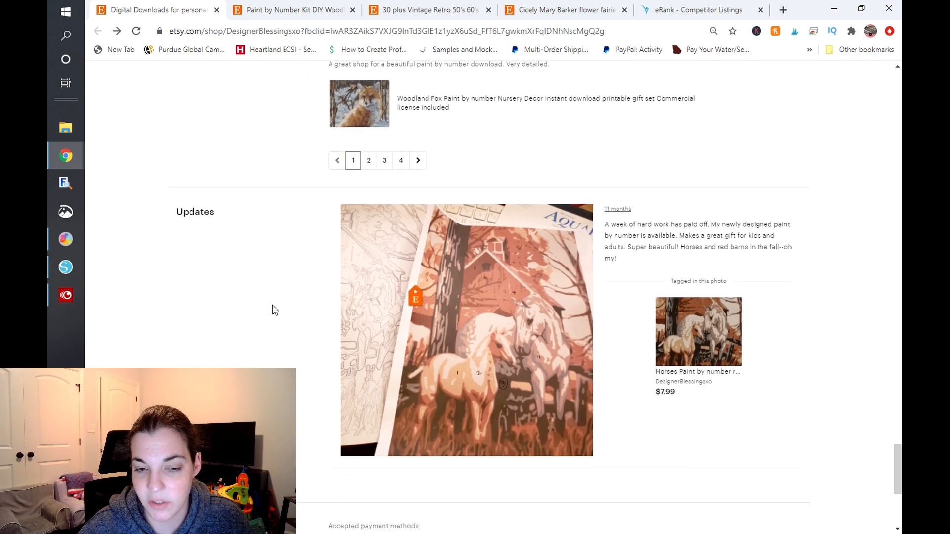
scroll(272, 305, up, 1)
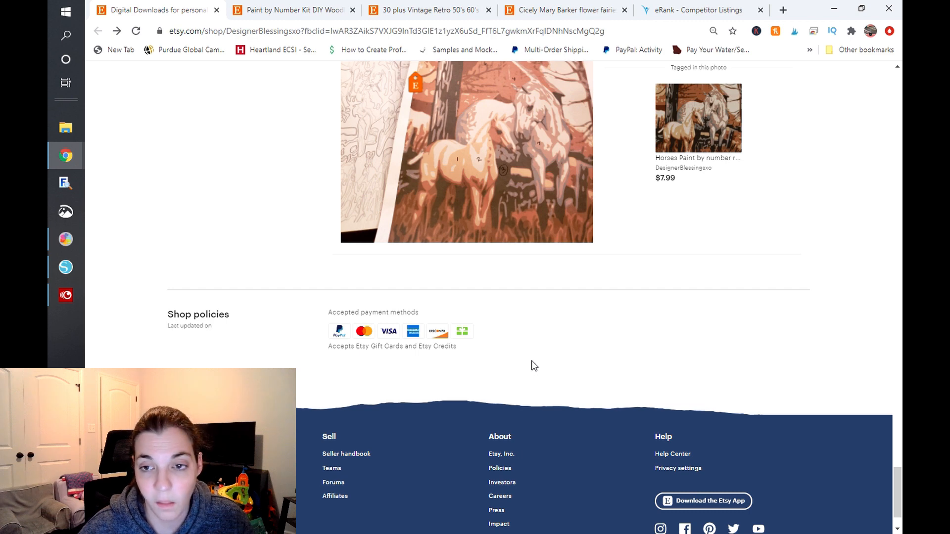
scroll(534, 366, up, 1)
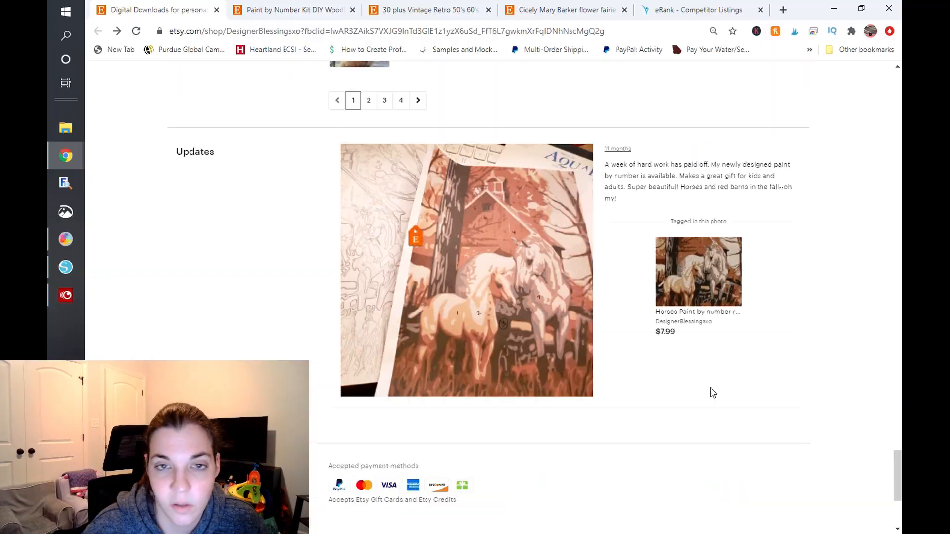
Return to the shop's item list and check the listings in the Tangible Products and Print and Ship Fast sections
scroll(710, 390, up, 15)
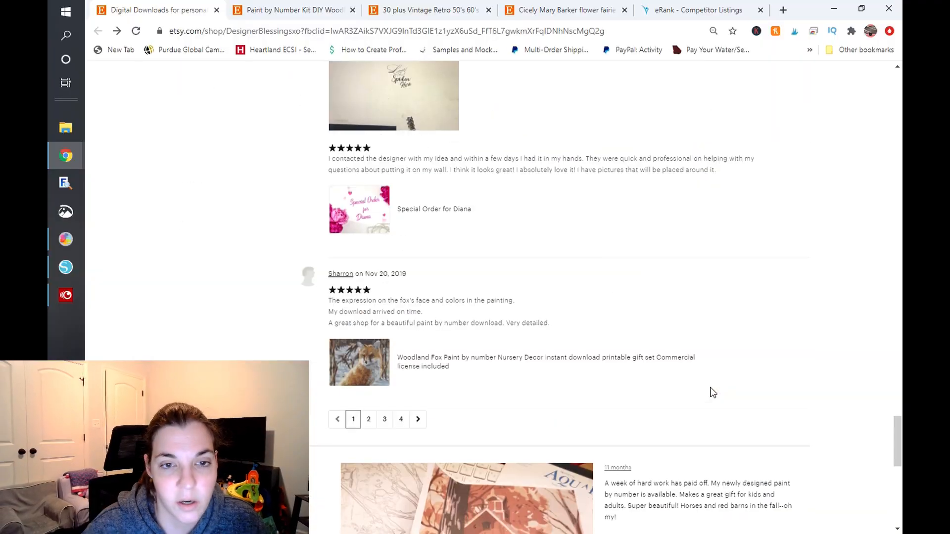
scroll(712, 392, up, 20)
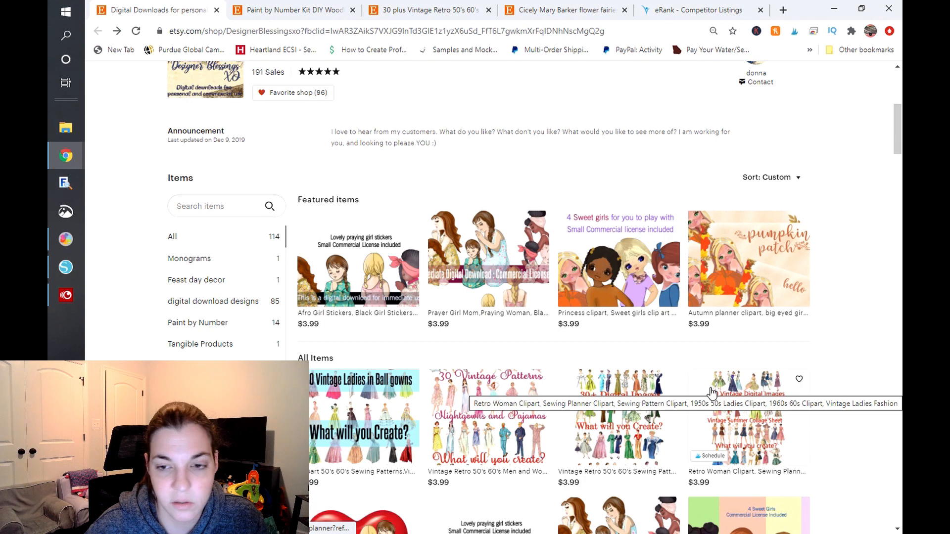
click(173, 344)
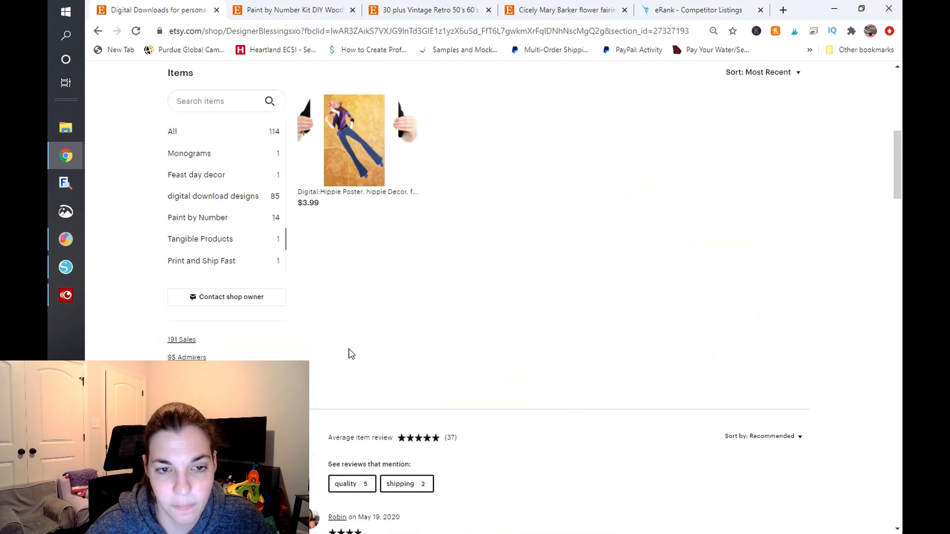
scroll(349, 355, up, 1)
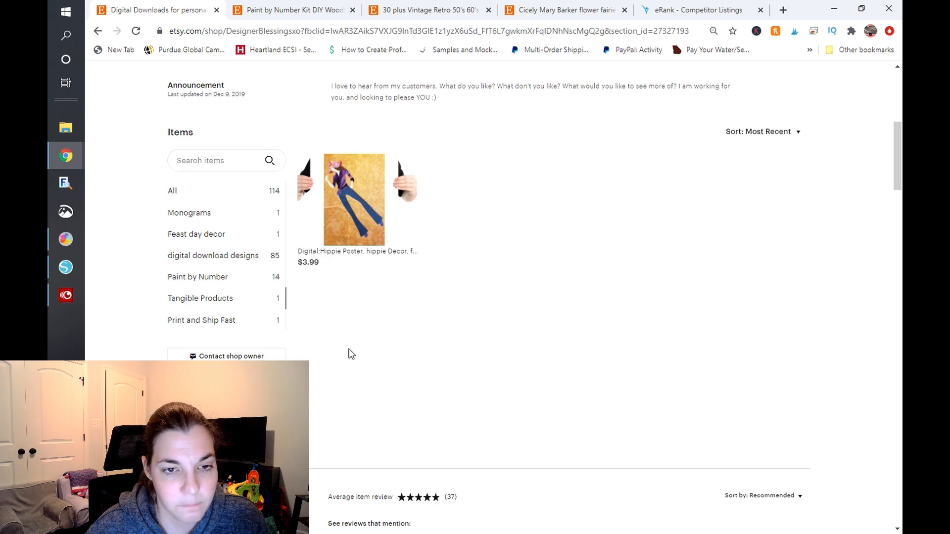
mouse_move(373, 203)
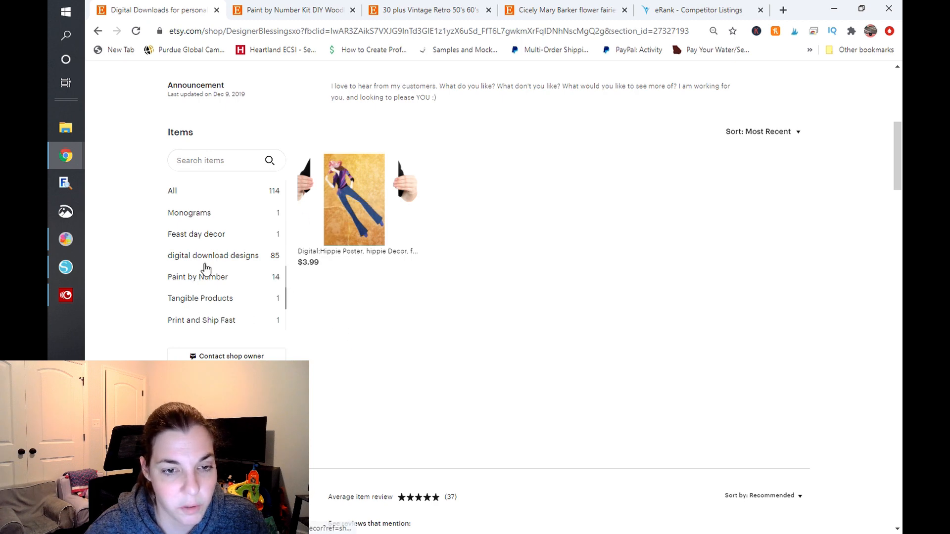
mouse_move(322, 220)
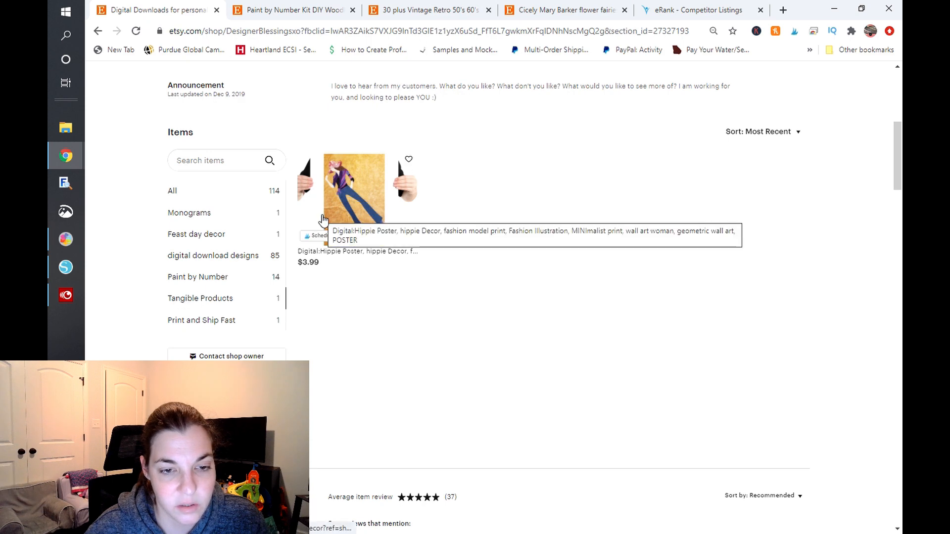
click(233, 321)
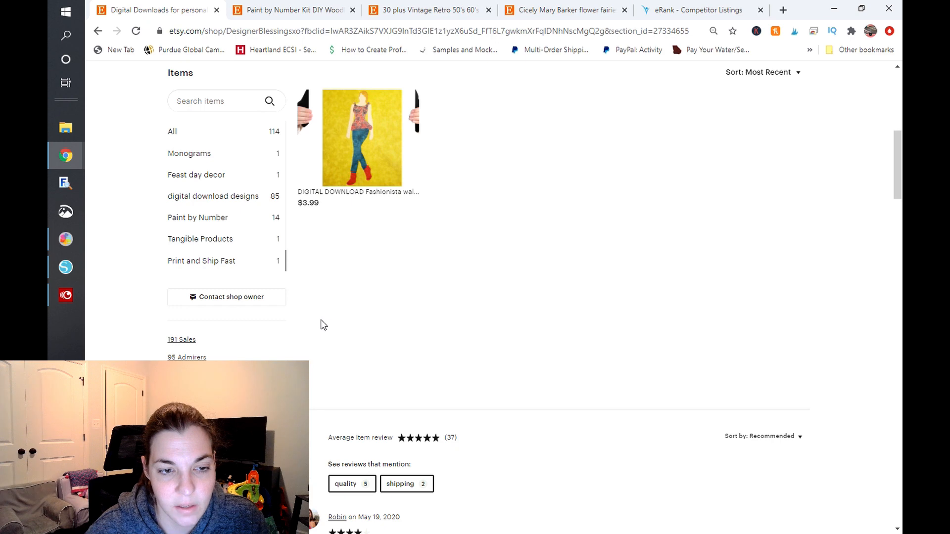
scroll(292, 319, up, 1)
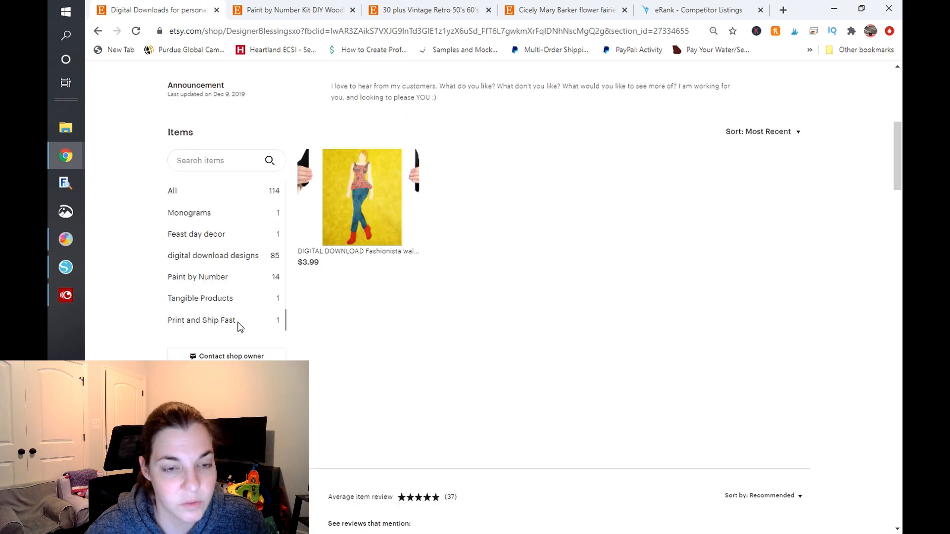
Check the listings in the Feast day decor, Monograms and digital download designs sections
click(219, 234)
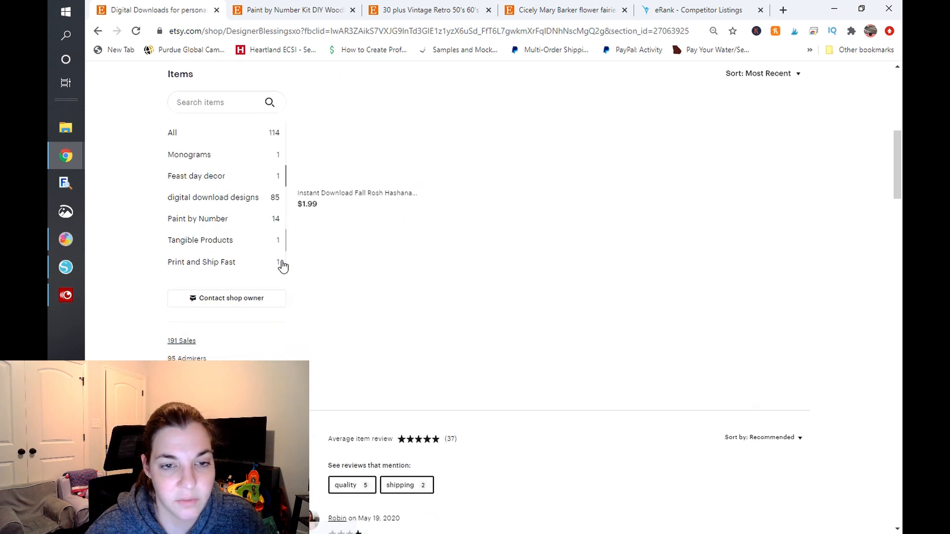
scroll(367, 302, up, 1)
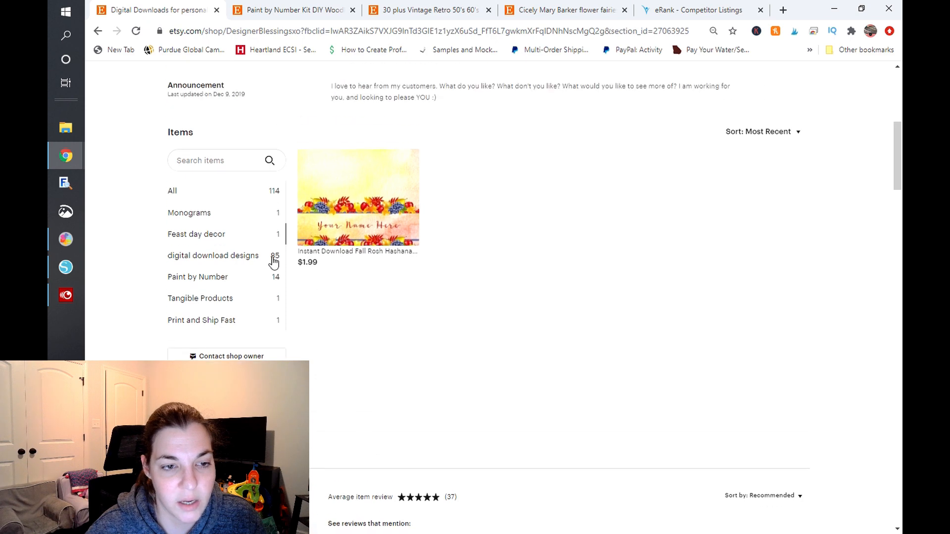
click(197, 221)
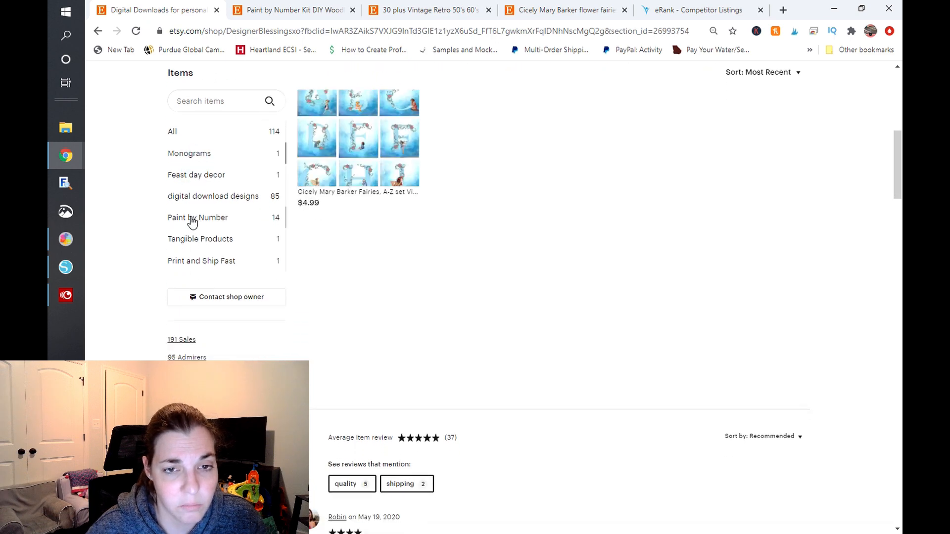
scroll(338, 275, up, 1)
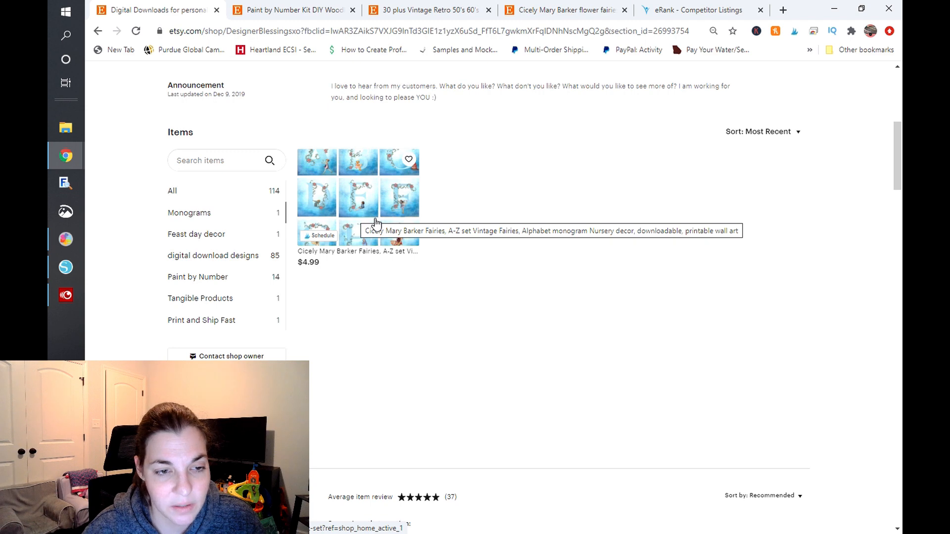
click(192, 257)
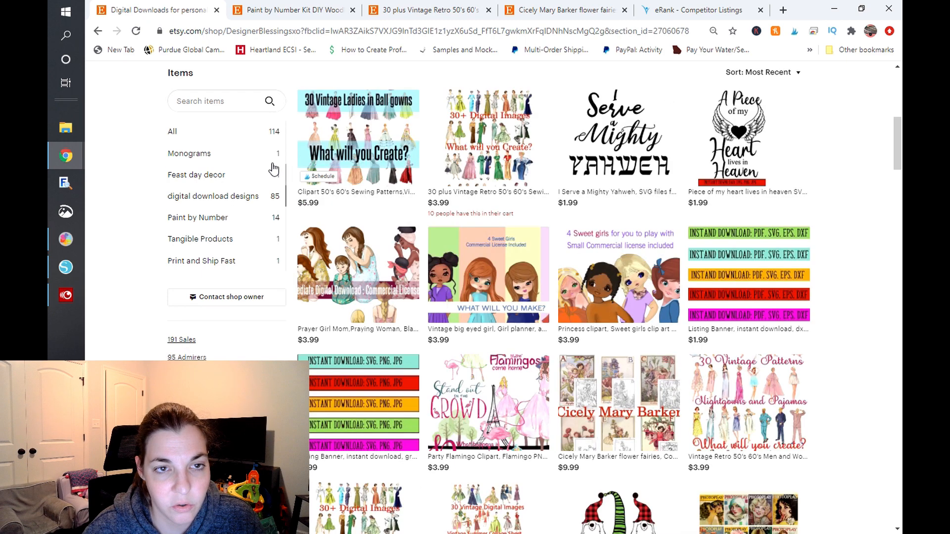
Switch to the Woodland Fox Paint by Number listing and view each of its photos, ending on the main fox image
click(303, 6)
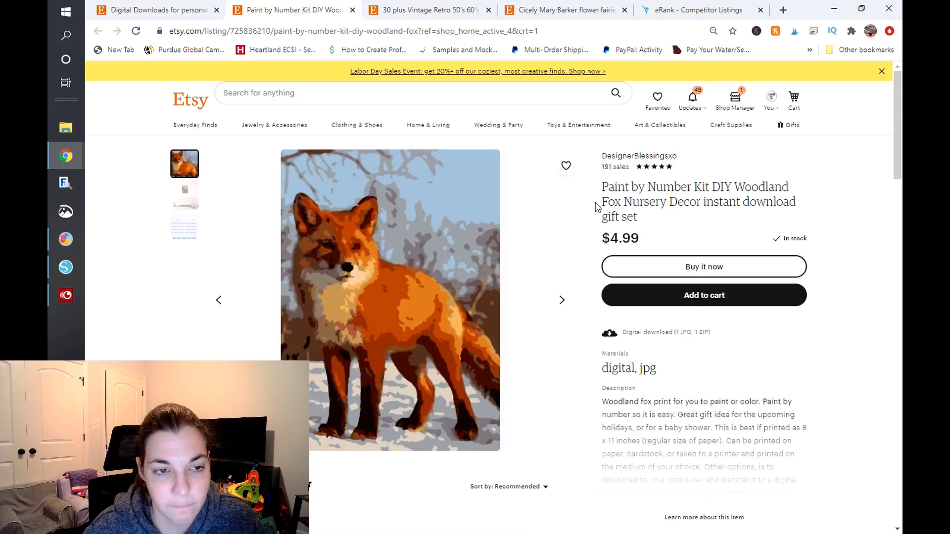
click(186, 200)
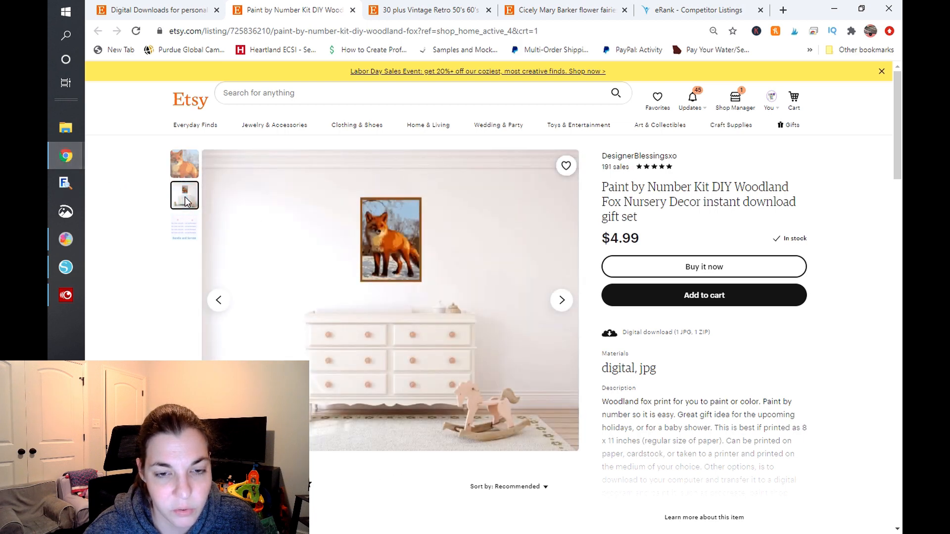
click(190, 222)
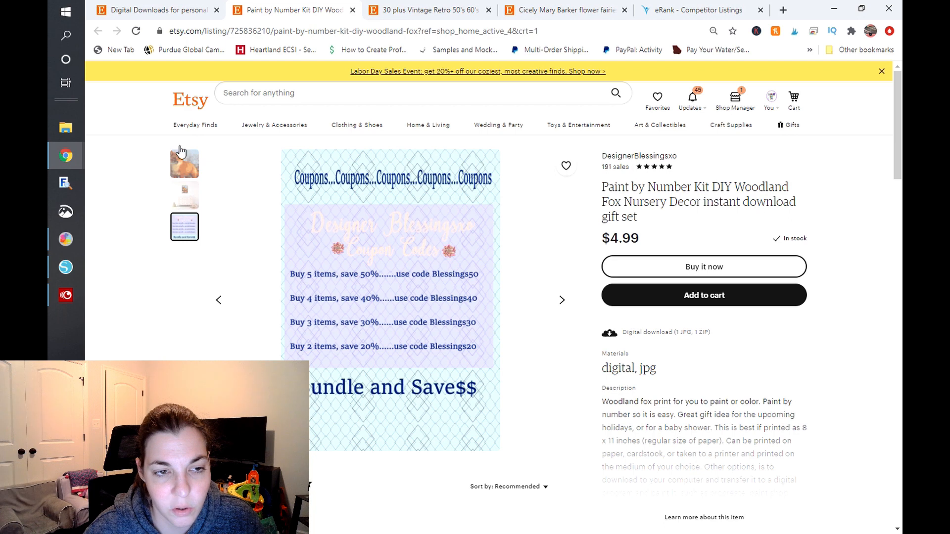
click(178, 167)
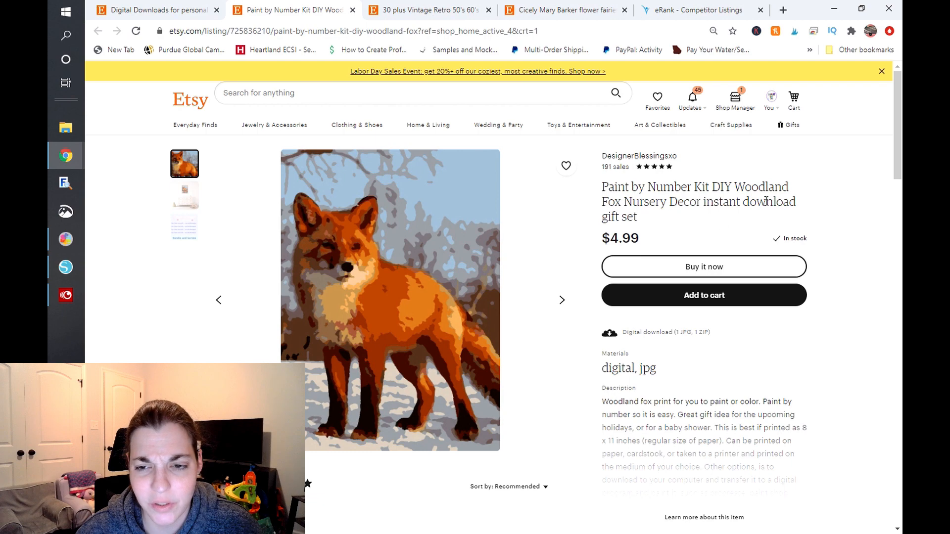
Expand the Woodland Fox listing's description and read its details on printing, digital files and what is included
scroll(504, 219, down, 2)
click(698, 399)
scroll(658, 386, down, 5)
scroll(656, 383, up, 4)
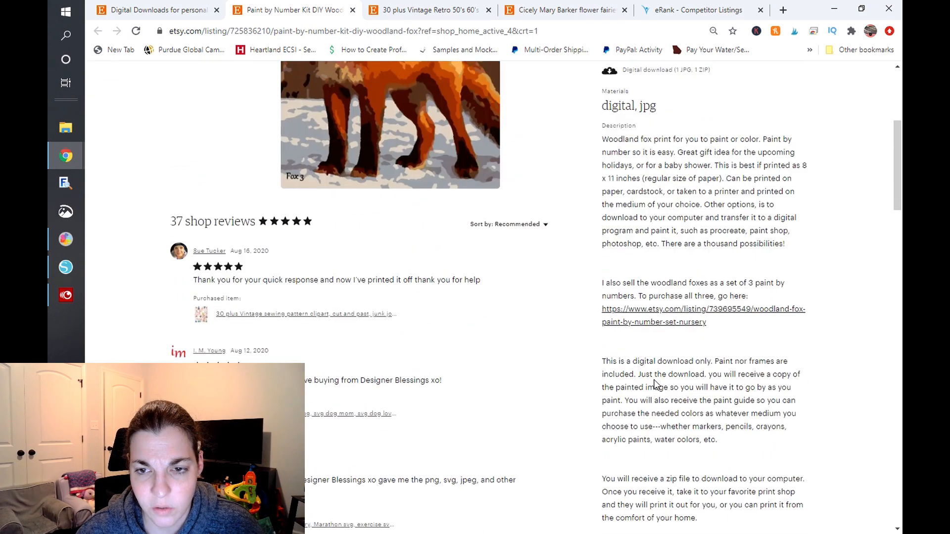
scroll(656, 383, up, 2)
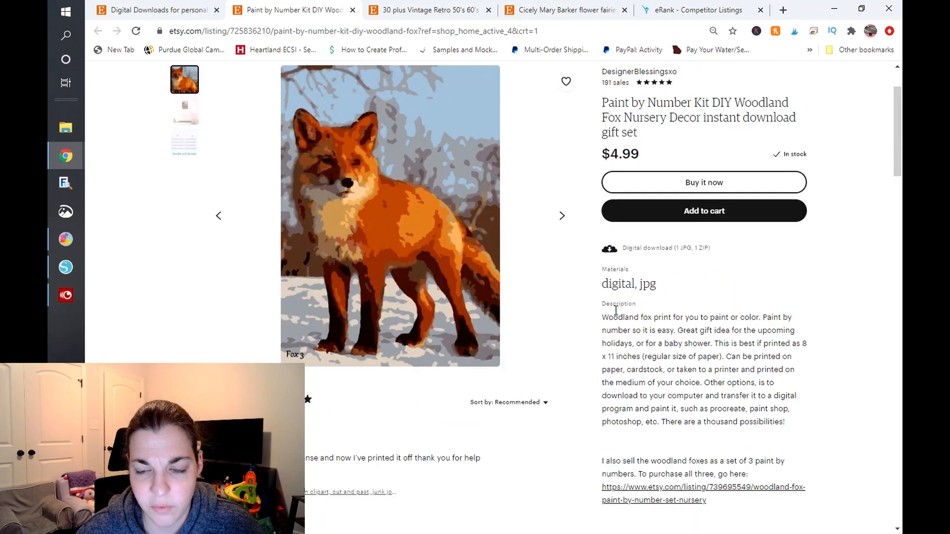
scroll(687, 317, down, 2)
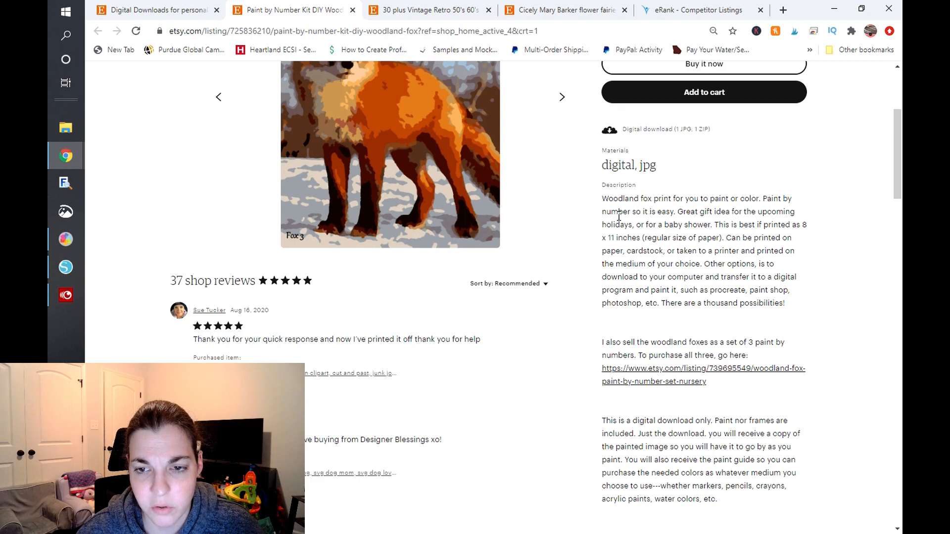
scroll(589, 234, down, 2)
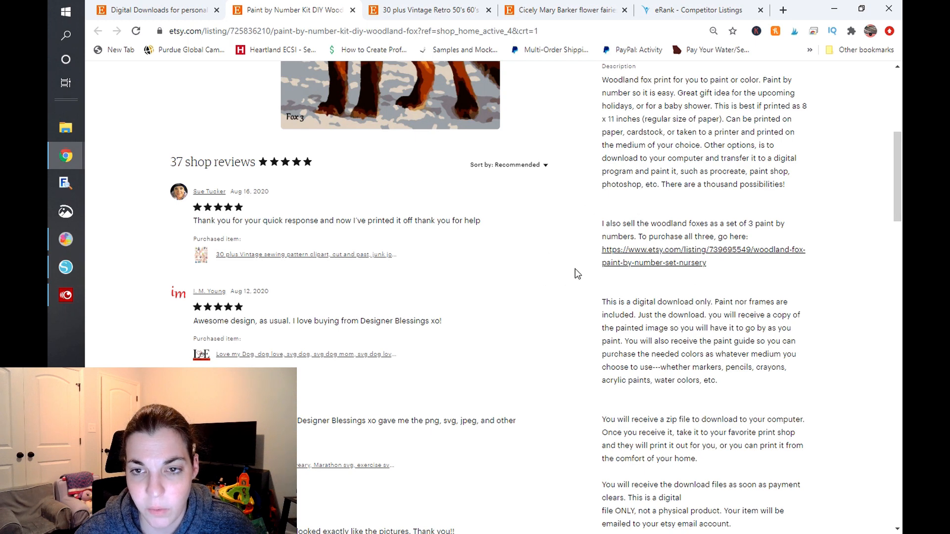
scroll(575, 269, up, 4)
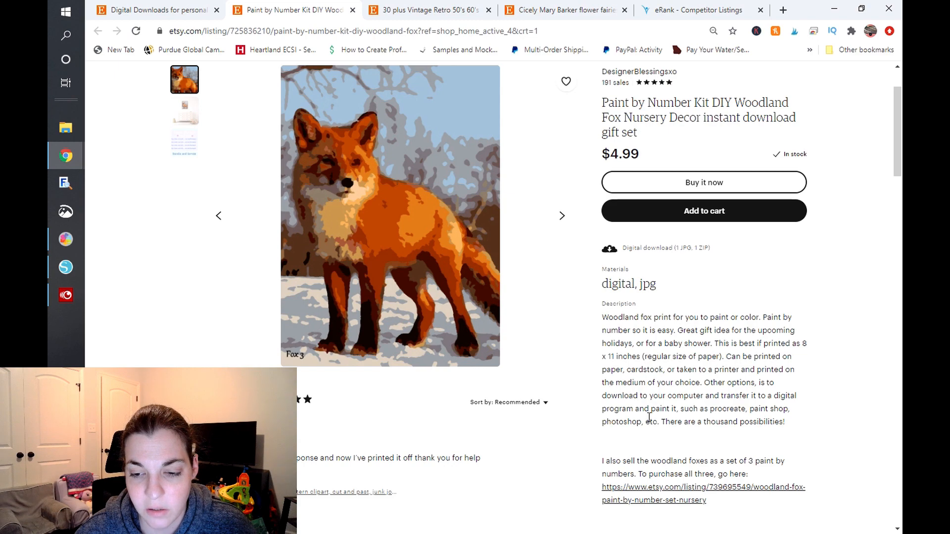
scroll(648, 417, down, 6)
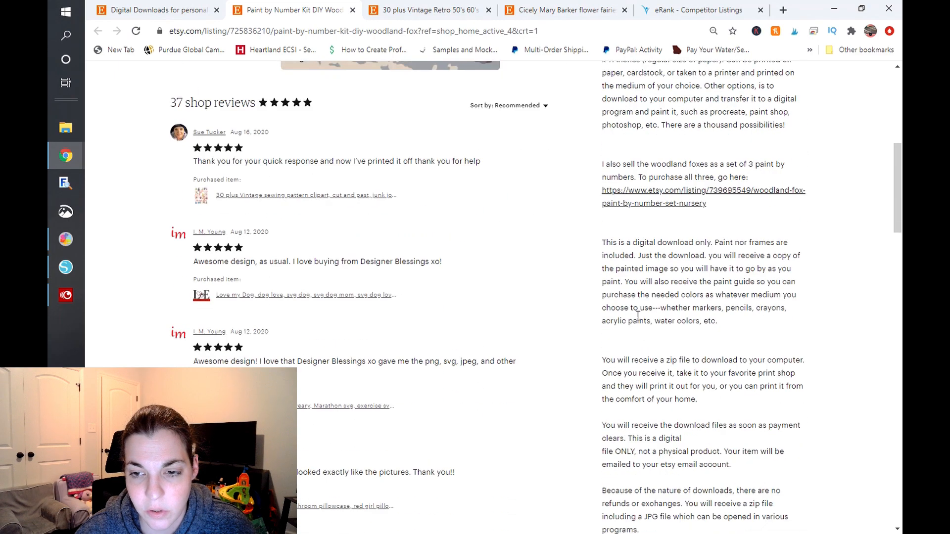
Switch to the eRank competitor listing report, filter the shop's listings by "paint" and highlight the Woodland Fox listing's "paint by numbers" tag
scroll(673, 281, up, 8)
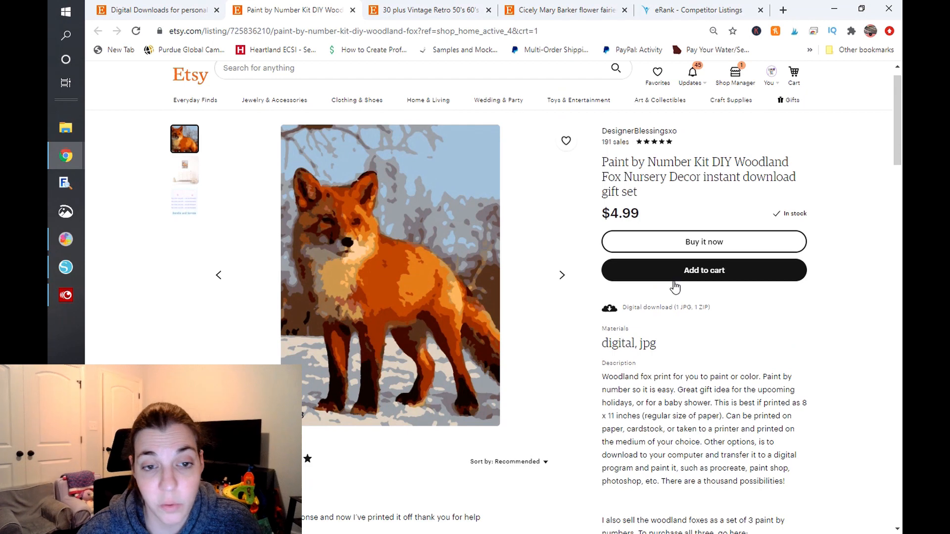
scroll(674, 284, up, 1)
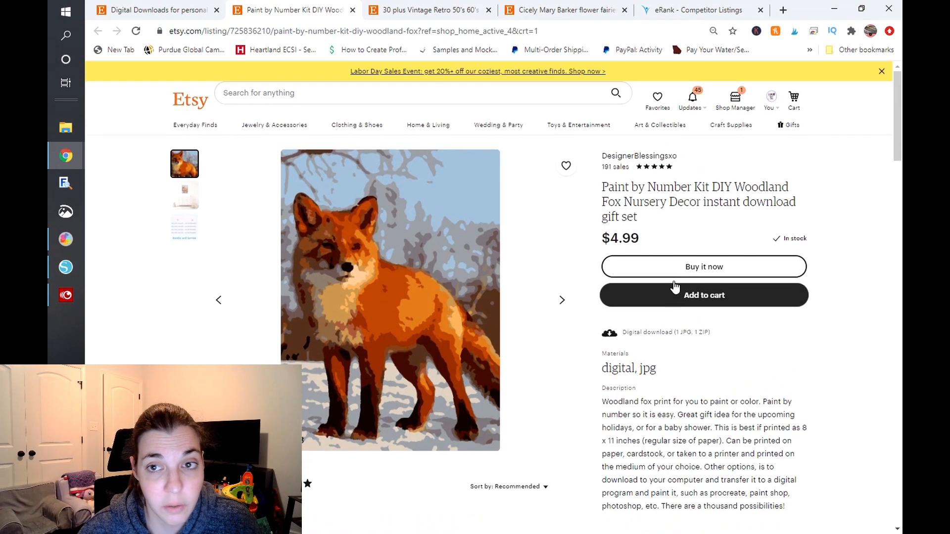
click(674, 8)
click(169, 321)
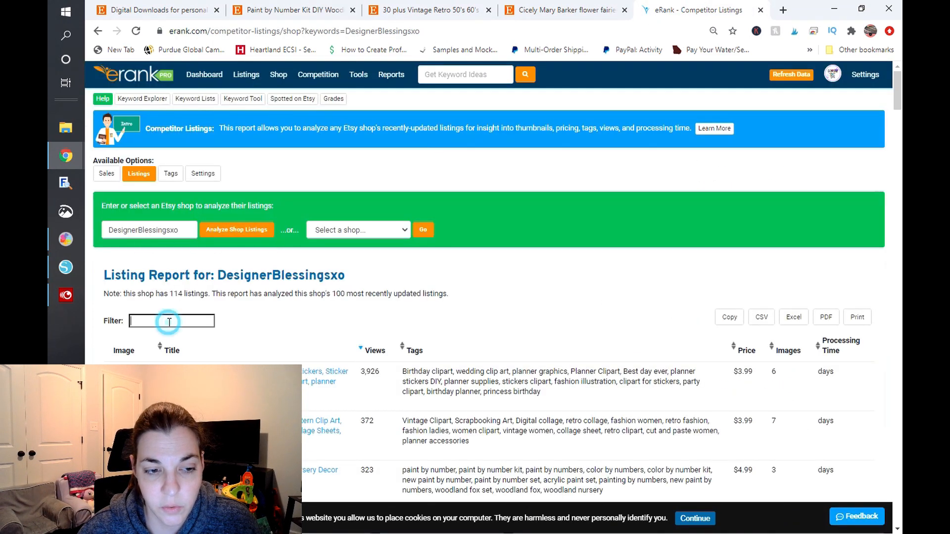
text(pa)
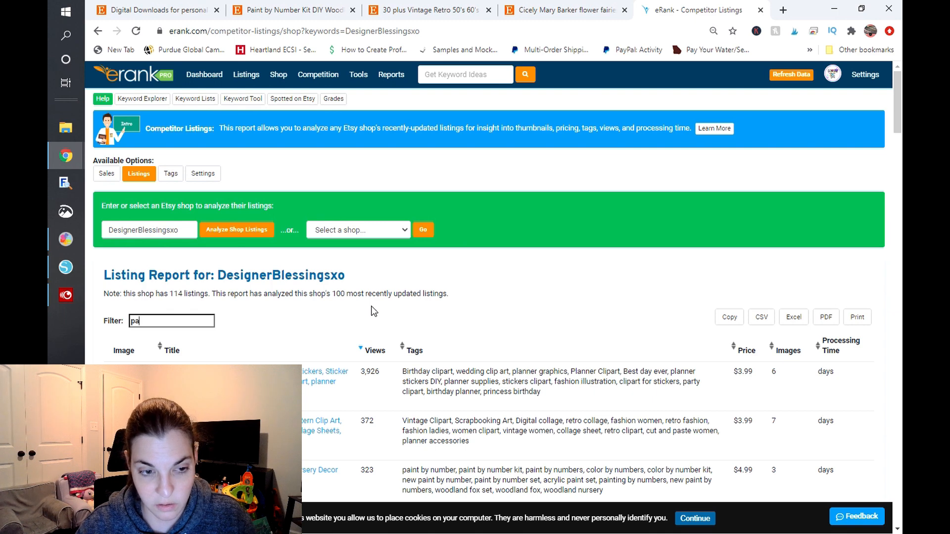
text(int)
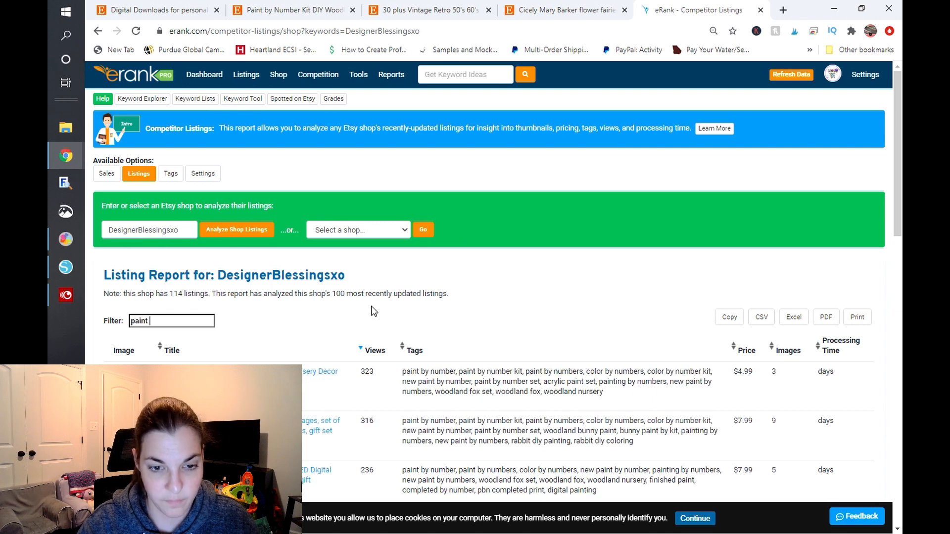
scroll(371, 306, down, 2)
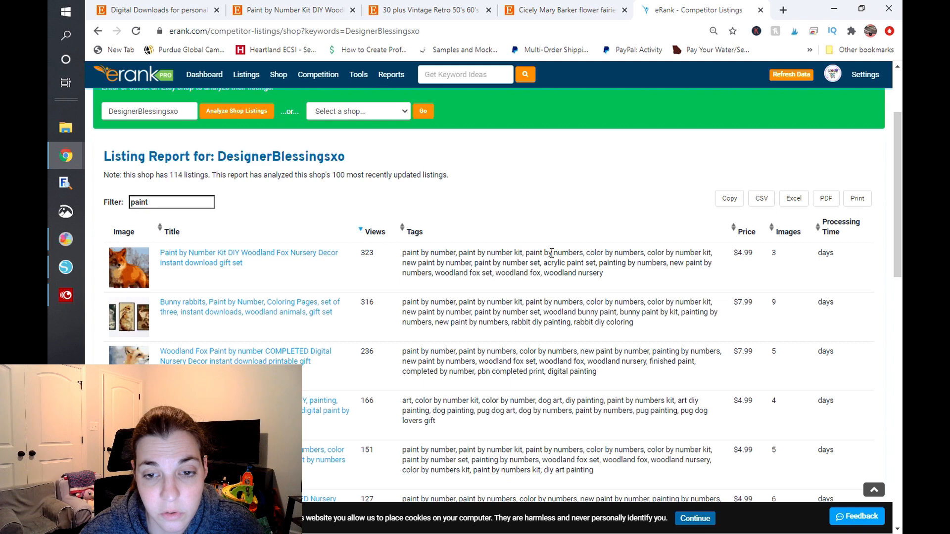
drag(525, 253, 583, 249)
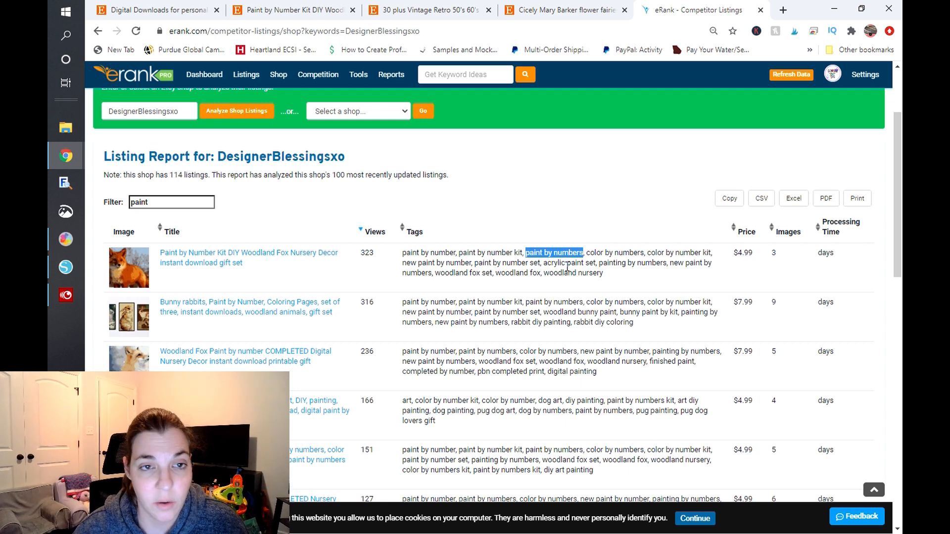
Close the Woodland Fox listing and view the first two photos of the 30 plus Vintage Retro Sewing Pattern Clip Art listing
click(324, 11)
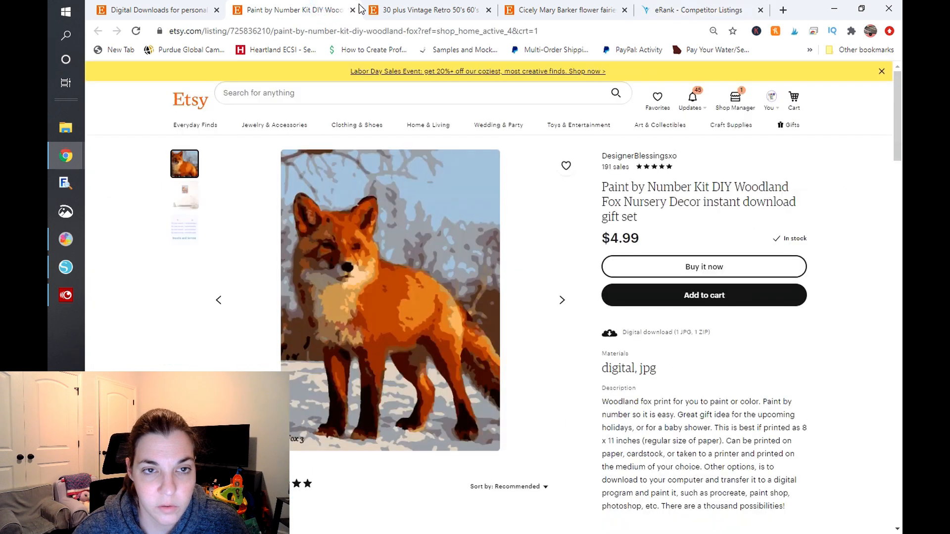
click(352, 10)
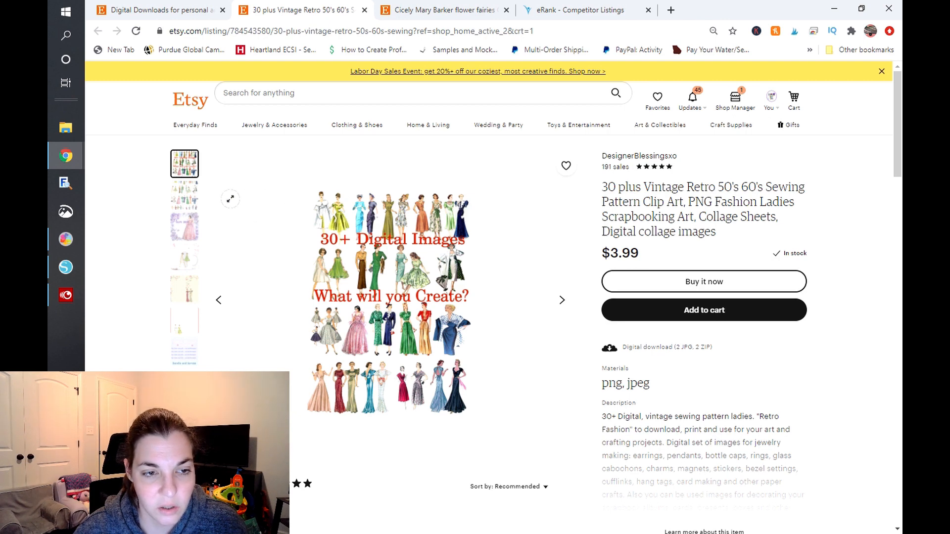
click(177, 195)
click(185, 174)
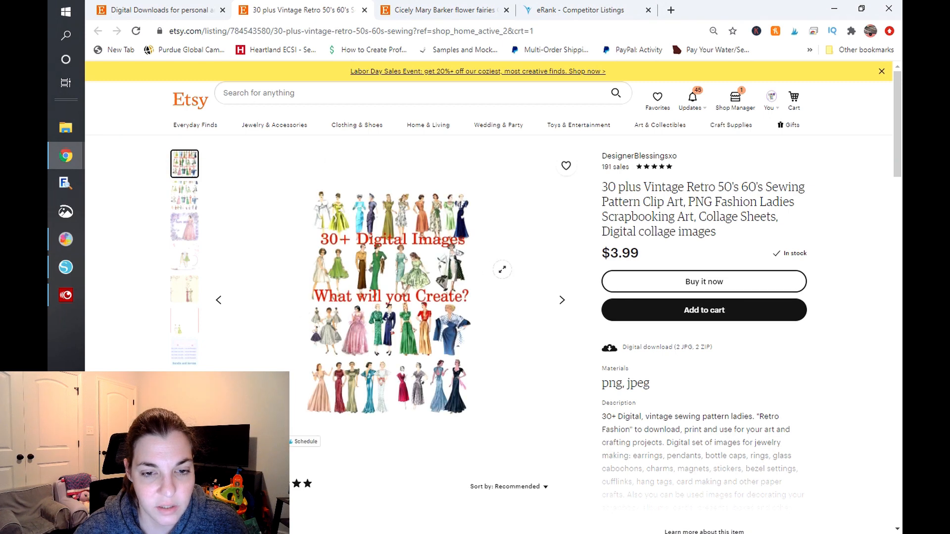